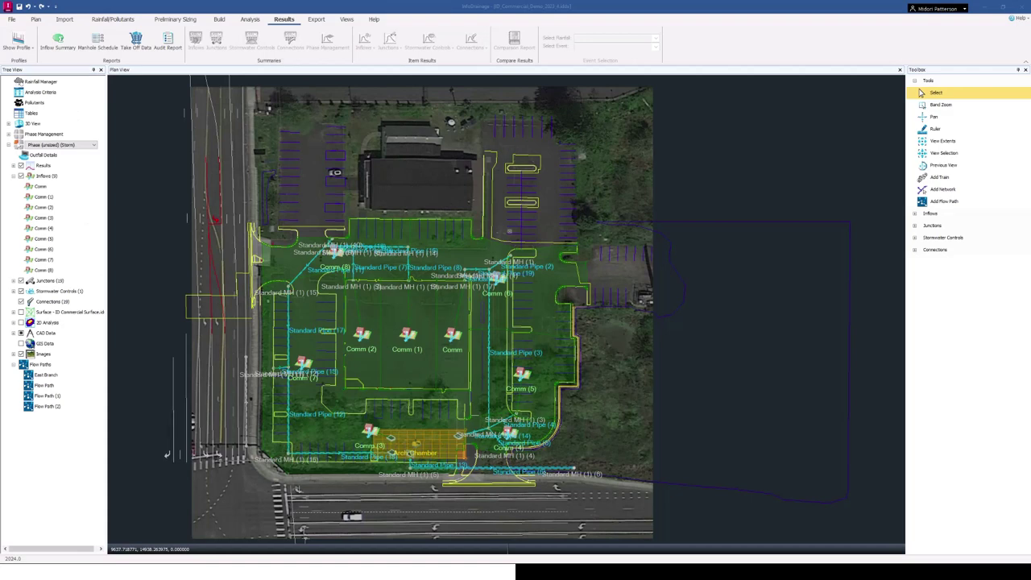
Zoom the plan view in on the commercial site's storm drainage network.
scroll(494, 315, "up", 1)
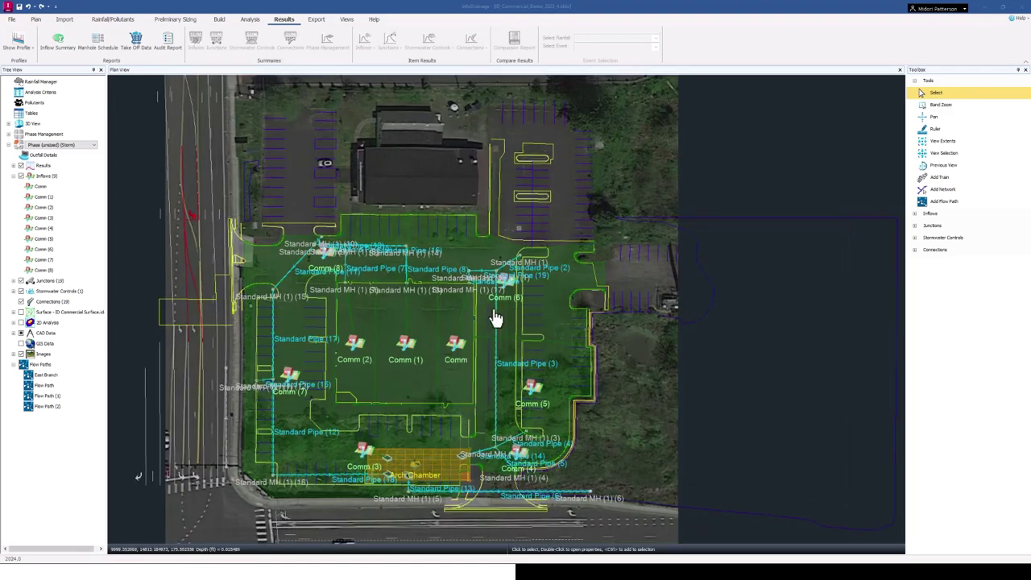
Select the Comm (1) inflow and run the 1D analysis for the SCS rainfall, dismissing the summary.
left_click(414, 353)
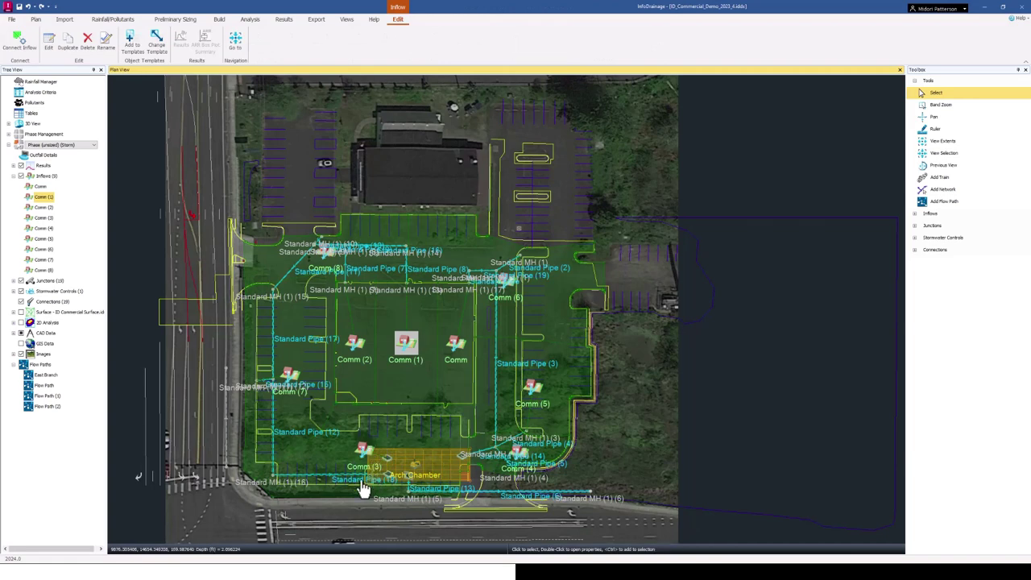
left_click(249, 19)
left_click(109, 45)
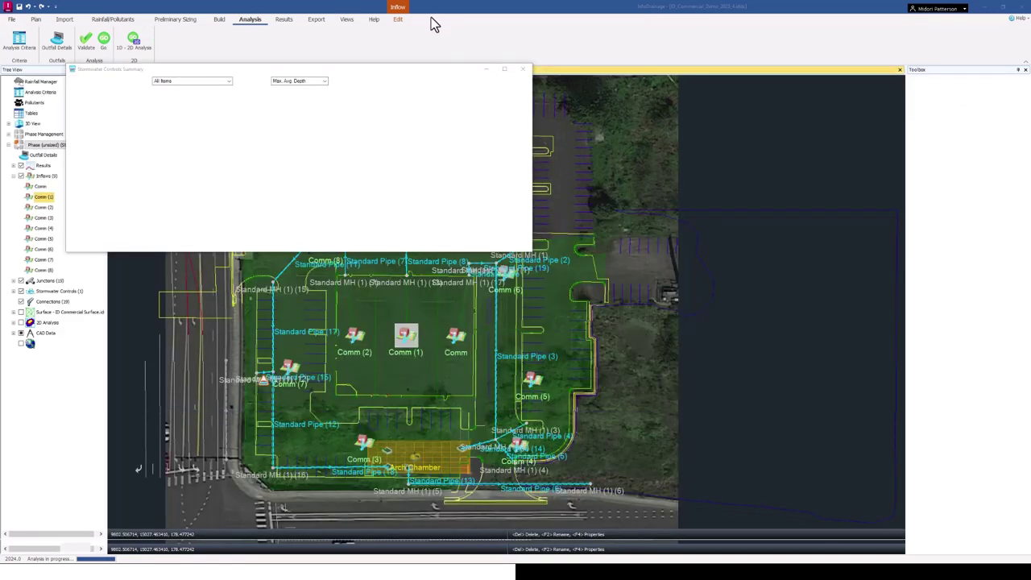
left_click(745, 193)
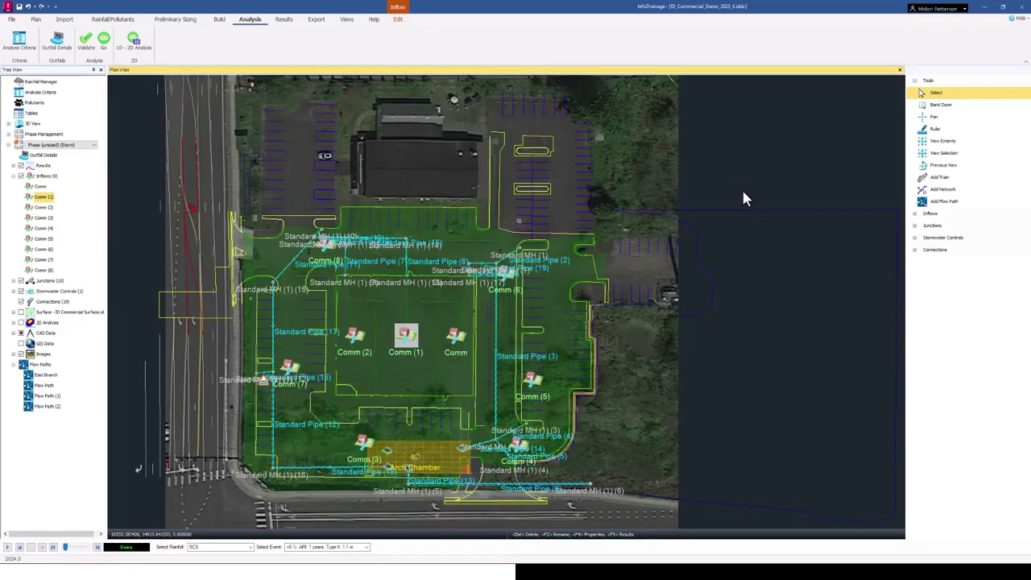
left_click(284, 21)
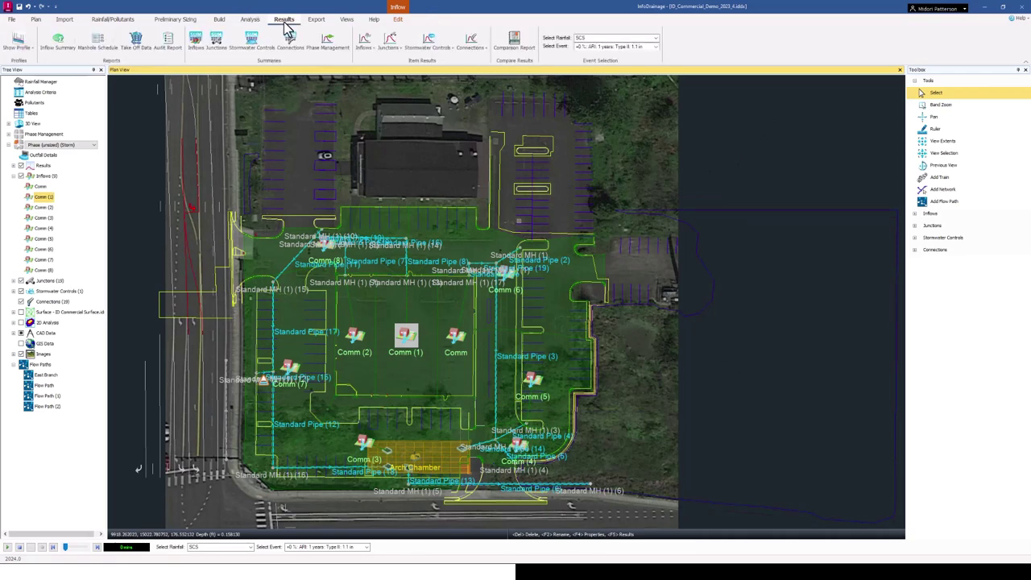
Open the Audit Report full-screen and expand Phases > Storm to show Phase (unsized).
left_click(172, 44)
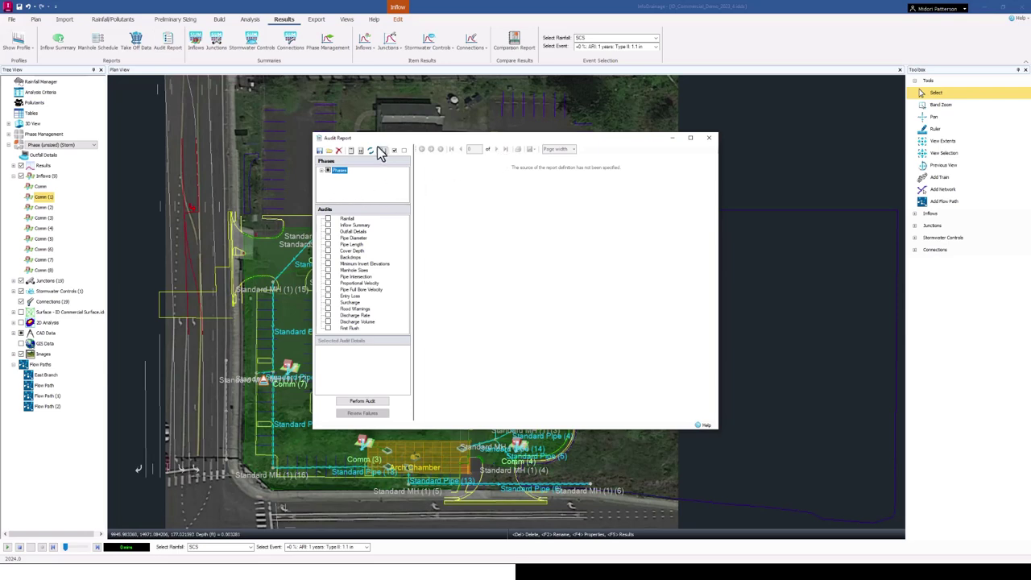
left_click(692, 139)
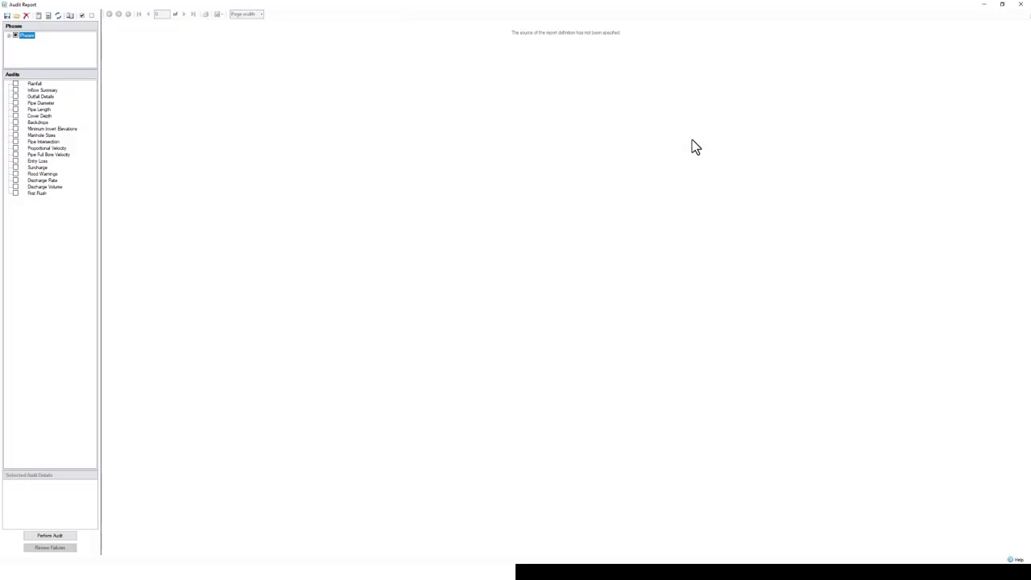
left_click(9, 35)
left_click(17, 41)
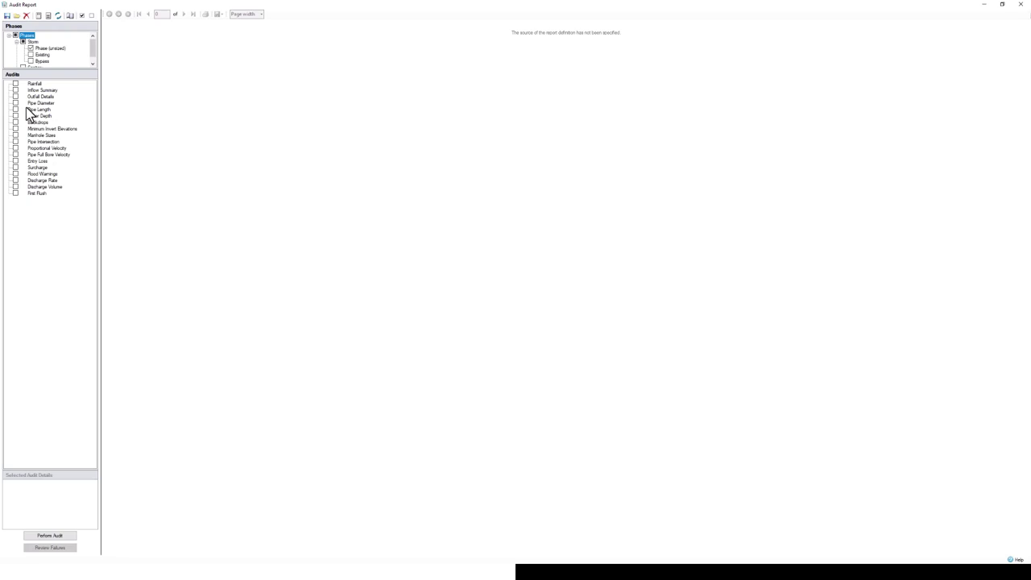
Tick only the Pipe Diameter audit among those tried, keeping its Min. ≤ x range at 0.0.
left_click(16, 84)
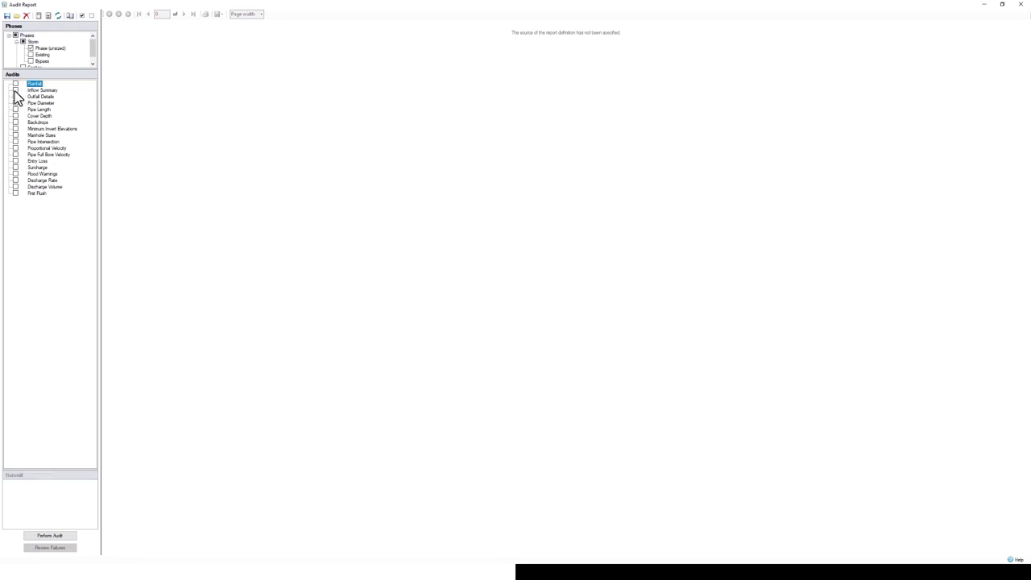
left_click(14, 91)
left_click(16, 90)
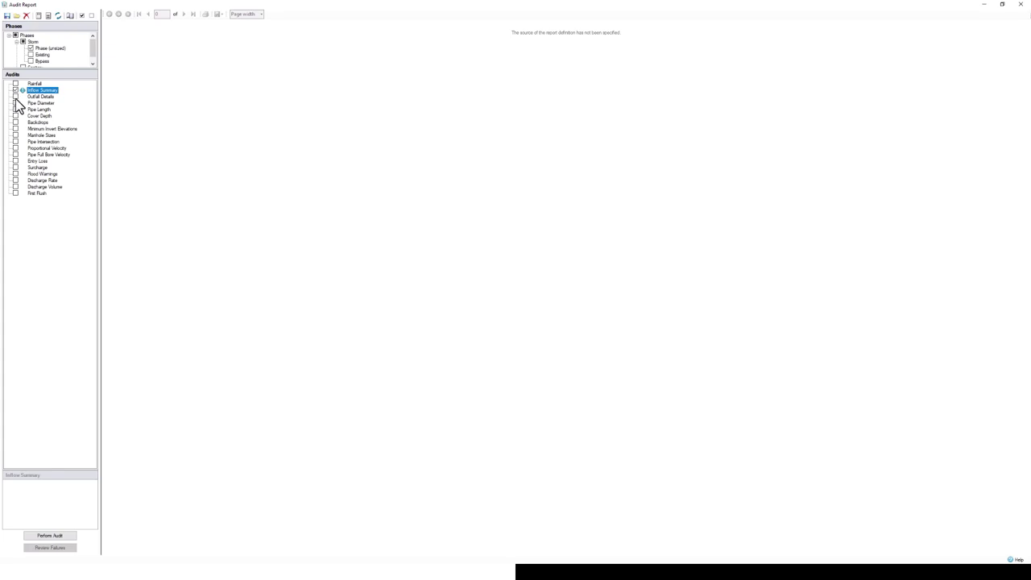
left_click(15, 98)
left_click(15, 103)
left_click(15, 97)
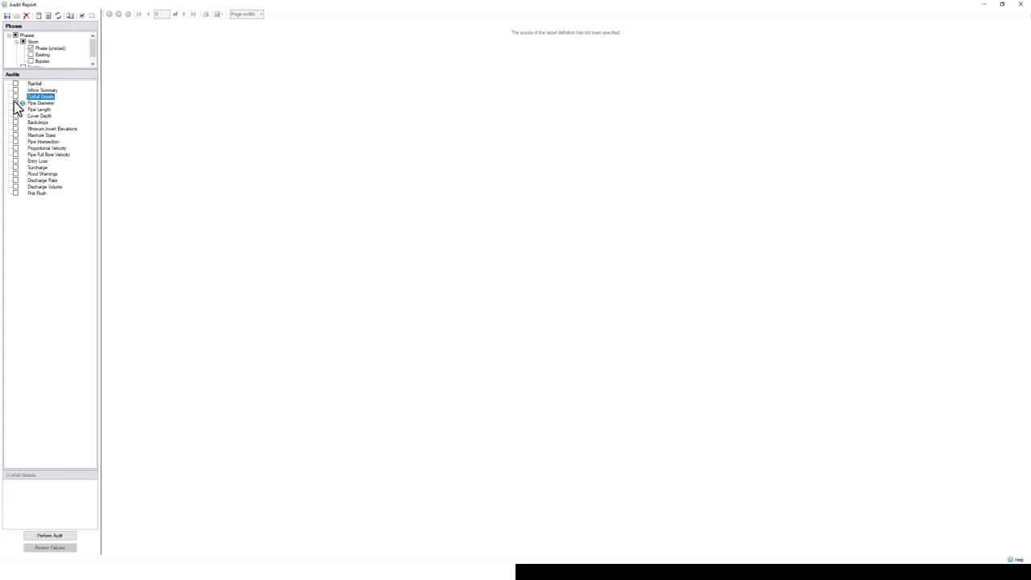
left_click(15, 103)
left_click(15, 103)
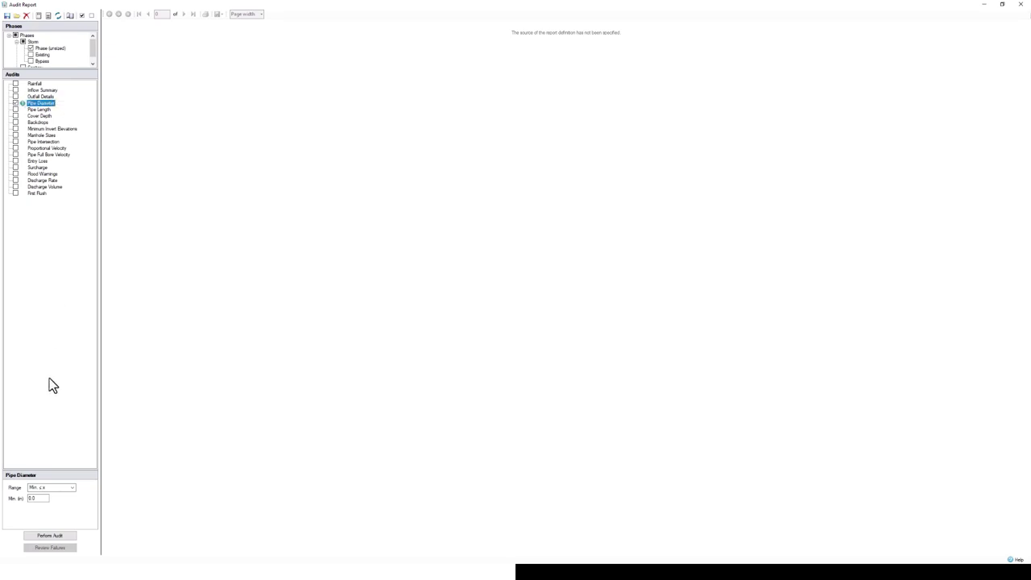
left_click(50, 489)
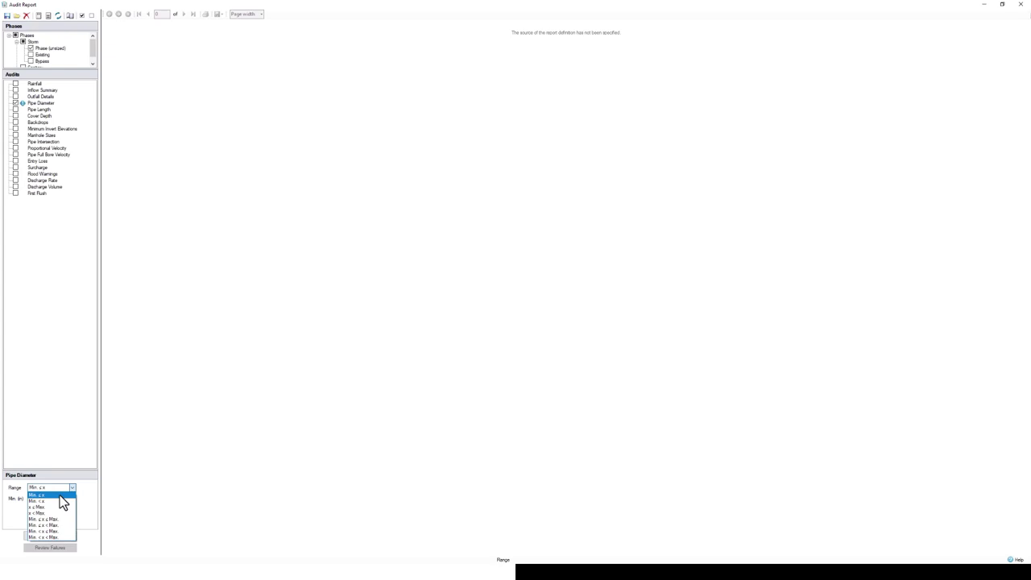
left_click(59, 459)
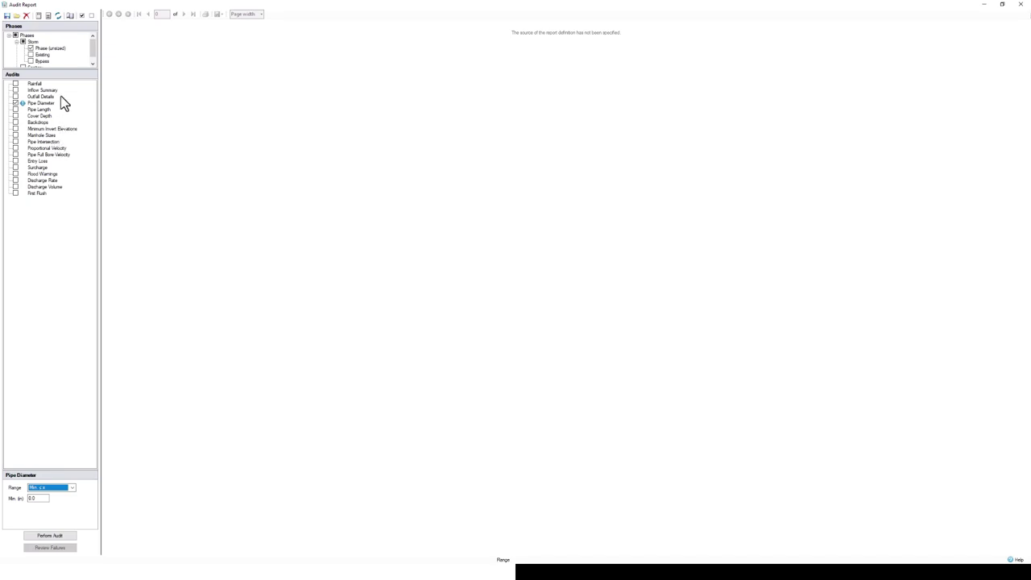
Untick Pipe Diameter and load the City of Greenville Requirements.idars audit definition.
left_click(15, 103)
left_click(16, 16)
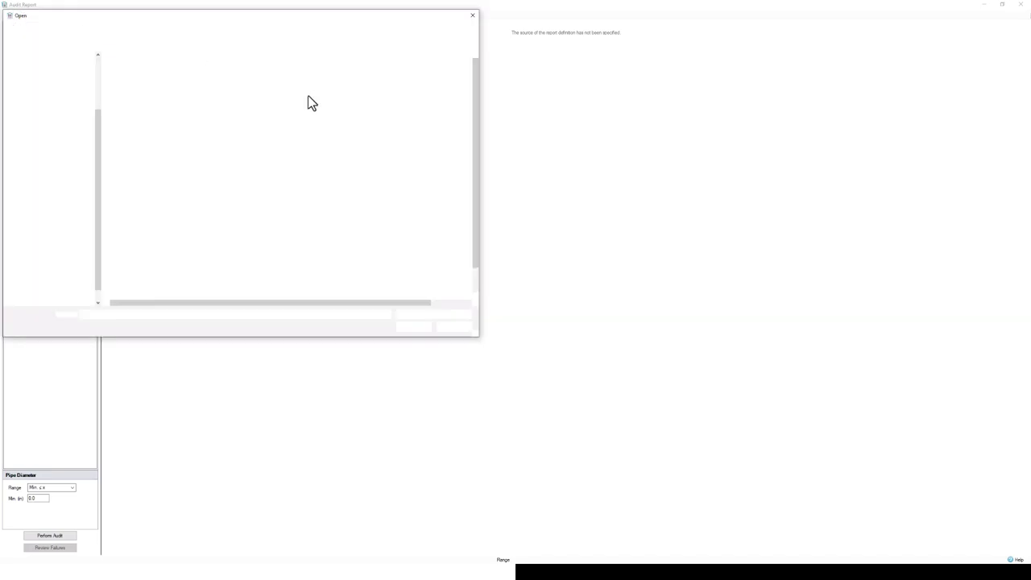
scroll(280, 165, "down", 1)
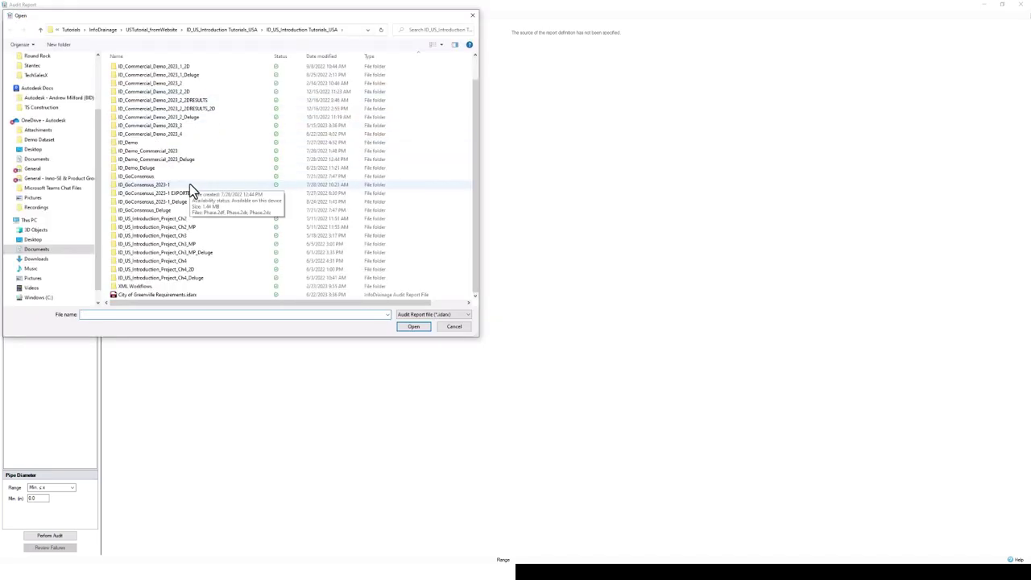
left_click(194, 295)
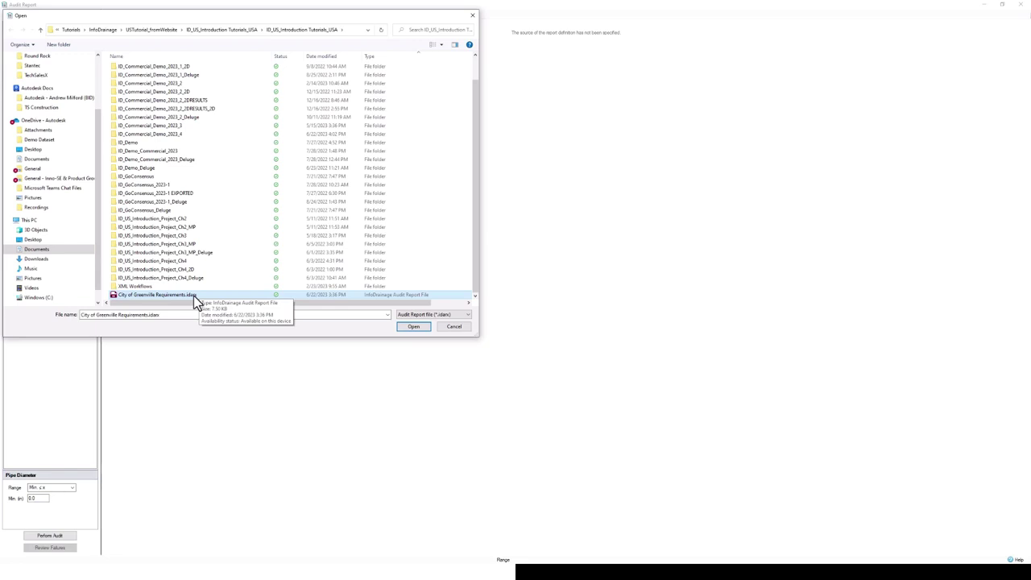
left_click(193, 296)
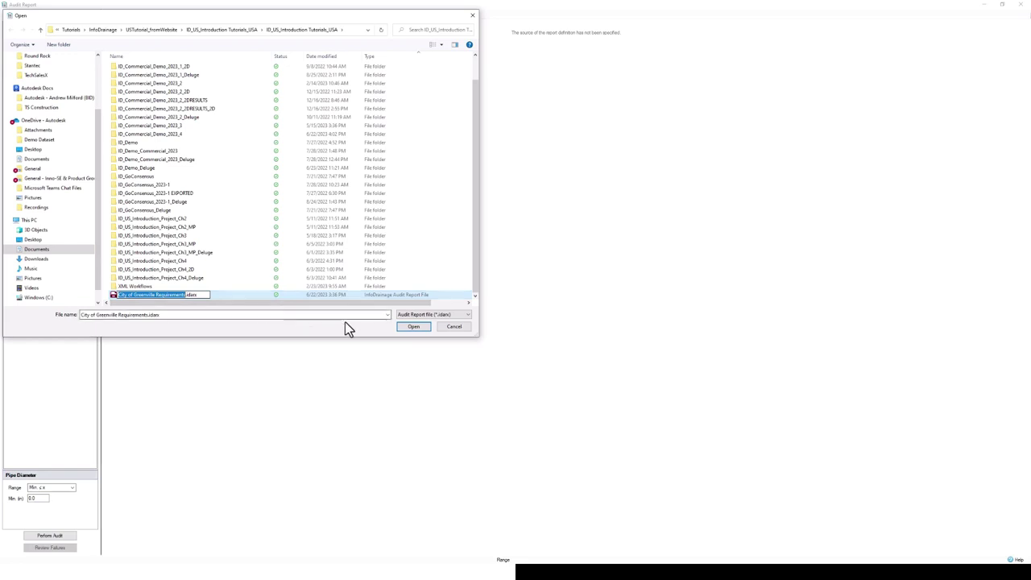
left_click(412, 327)
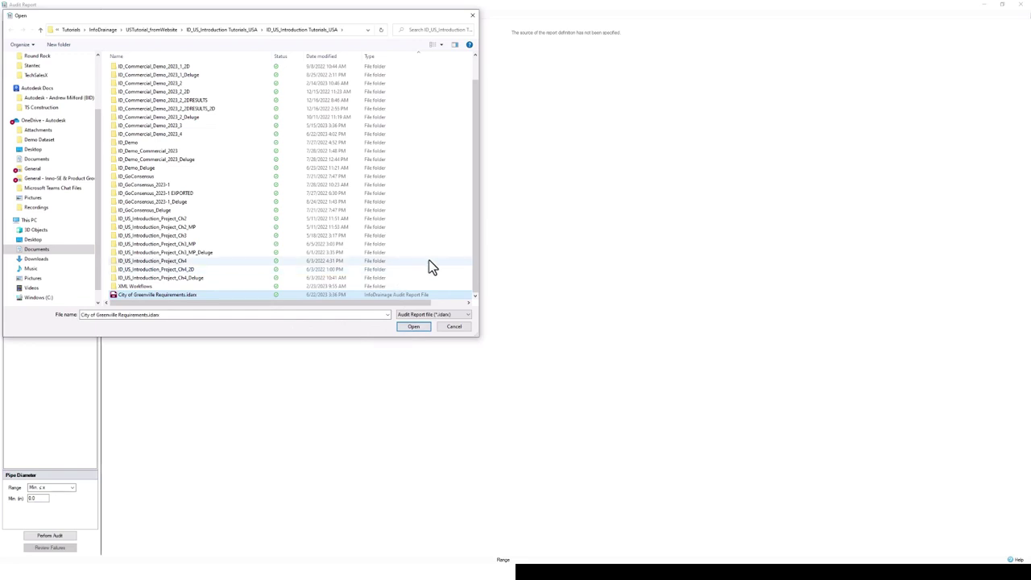
left_click(413, 327)
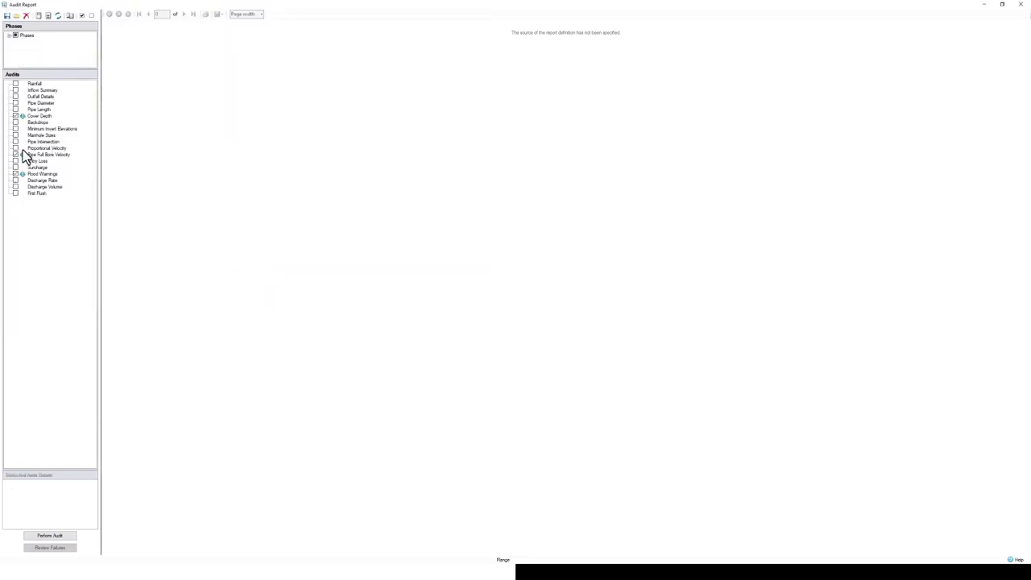
Check Cover Depth (1.0–10.0 ft), Full Bore Velocity (2.5–15.0 ft/s) and Flood Warnings limits, then audit.
left_click(41, 116)
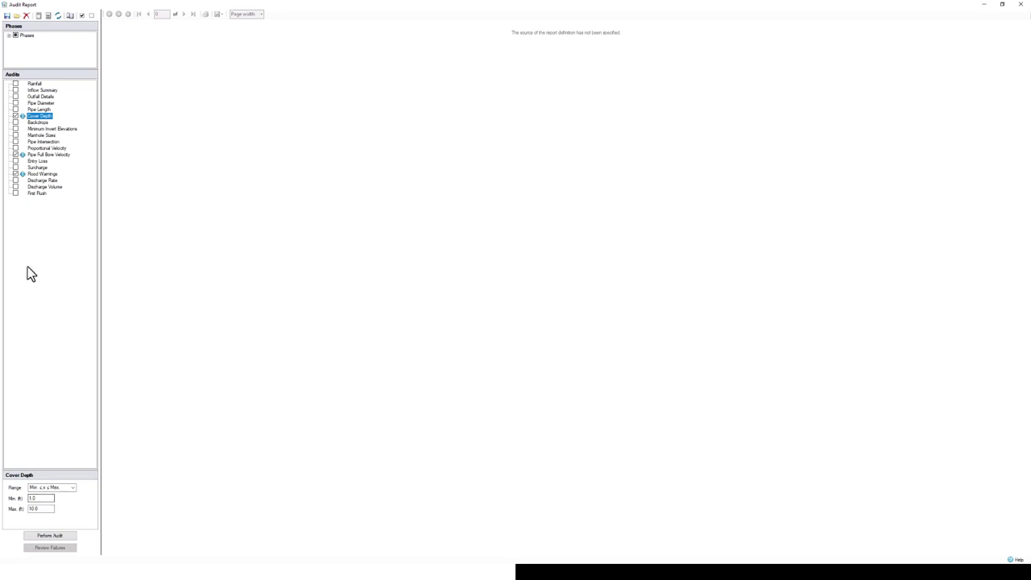
left_click(40, 155)
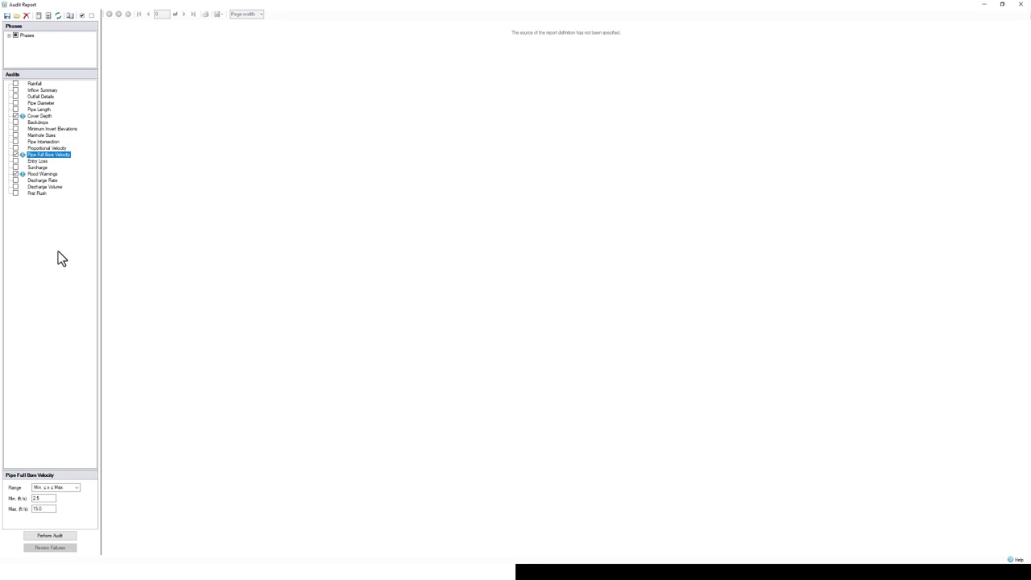
left_click(51, 499)
left_click(51, 506)
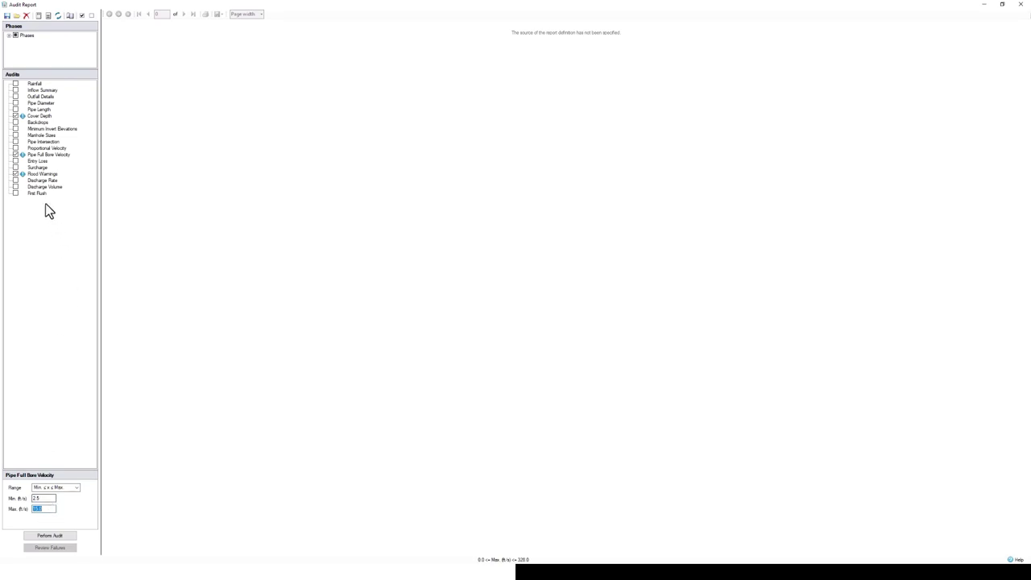
left_click(40, 174)
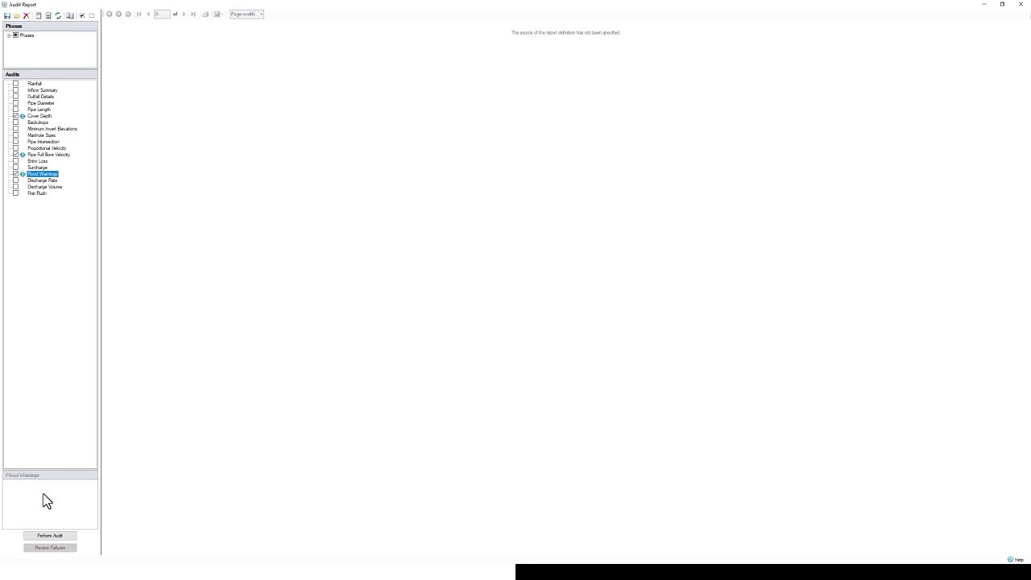
left_click(64, 535)
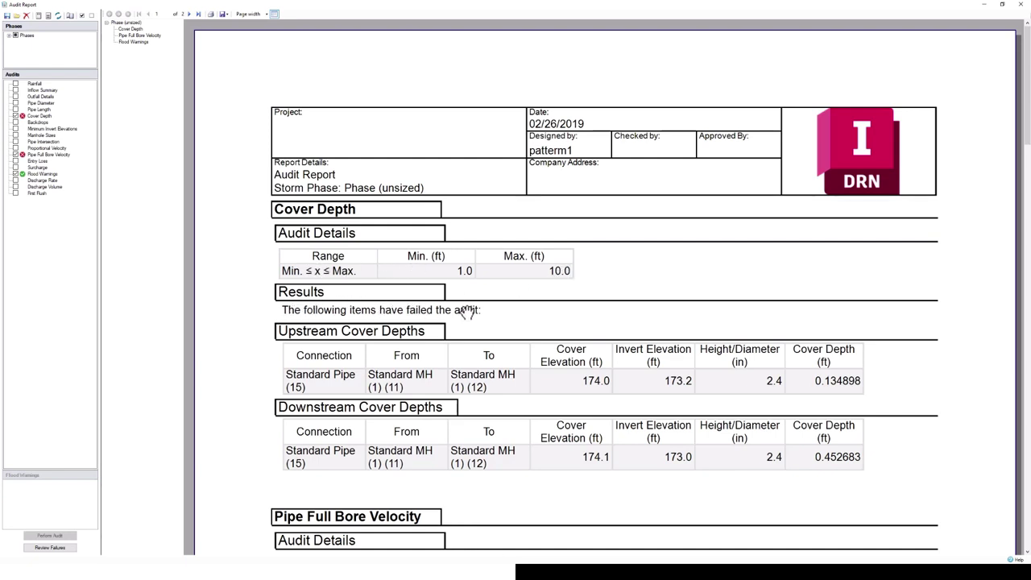
scroll(467, 312, "down", 4)
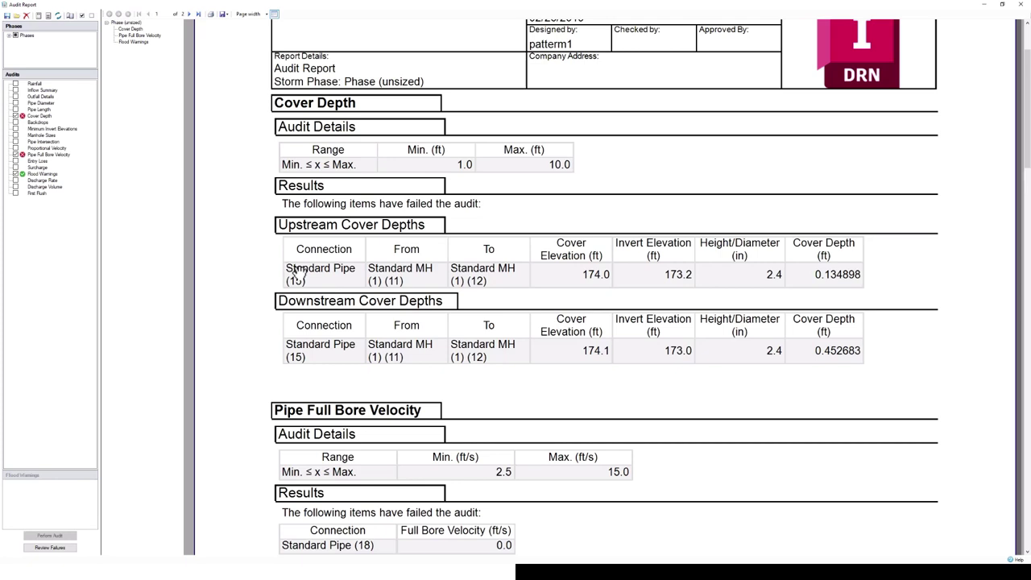
scroll(297, 272, "down", 1)
scroll(297, 273, "down", 2)
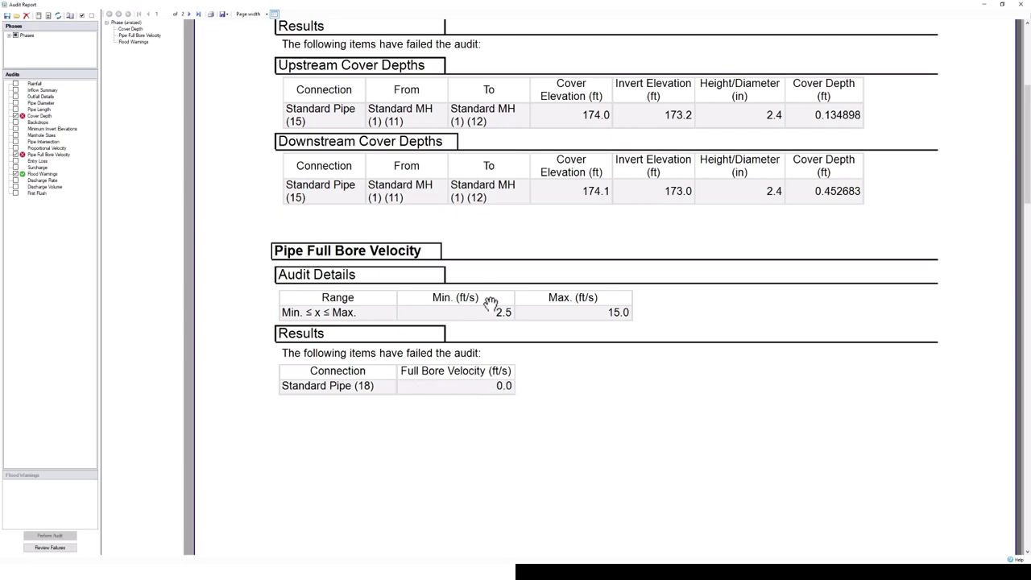
scroll(487, 306, "down", 1)
scroll(488, 308, "down", 5)
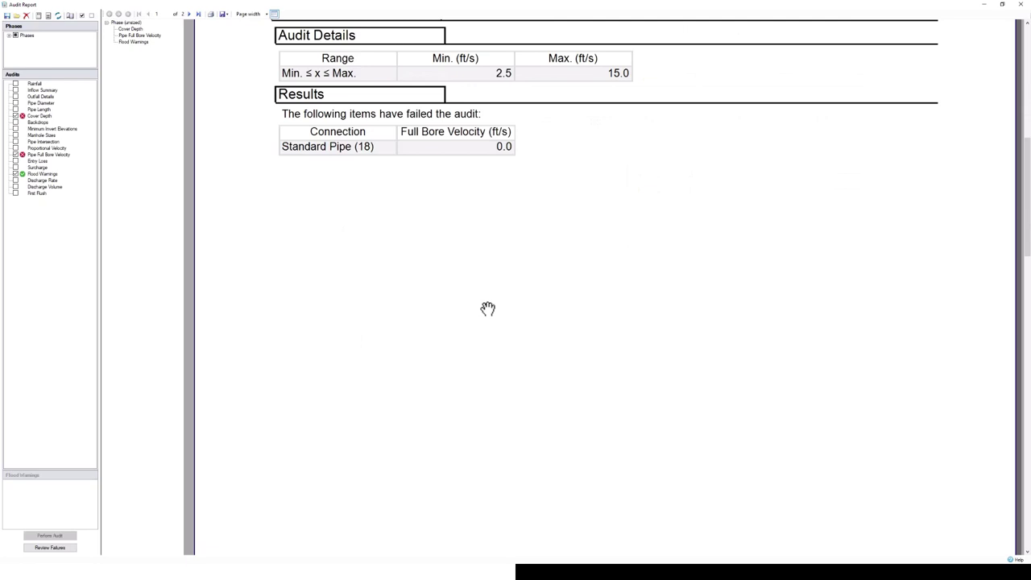
scroll(487, 309, "down", 7)
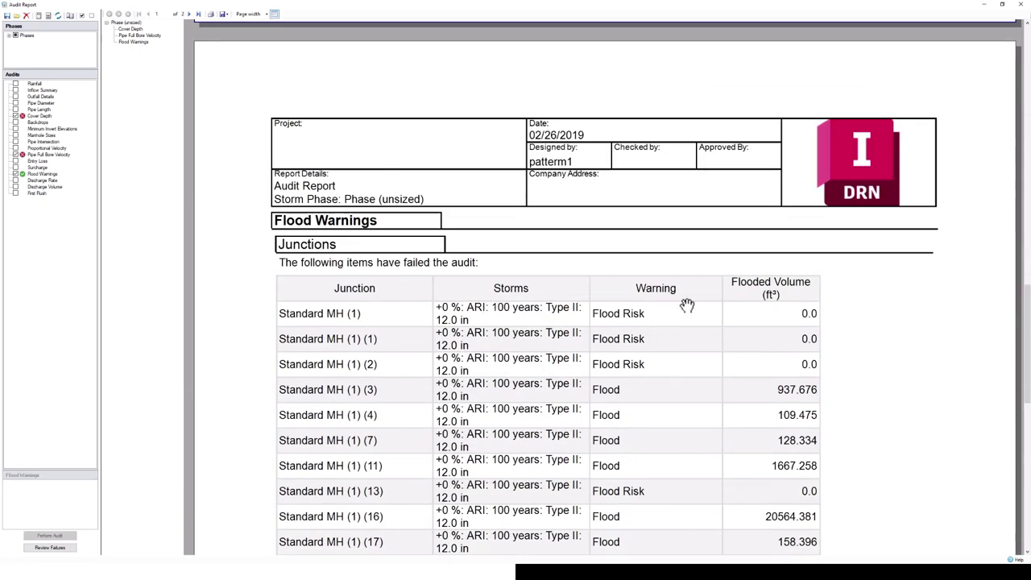
scroll(687, 306, "down", 1)
scroll(686, 305, "down", 1)
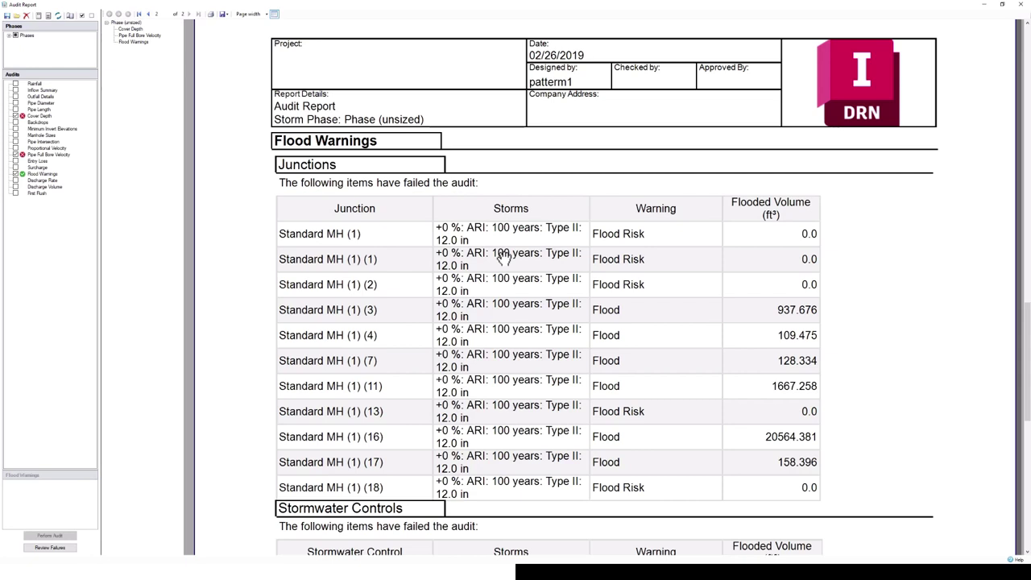
scroll(538, 310, "down", 3)
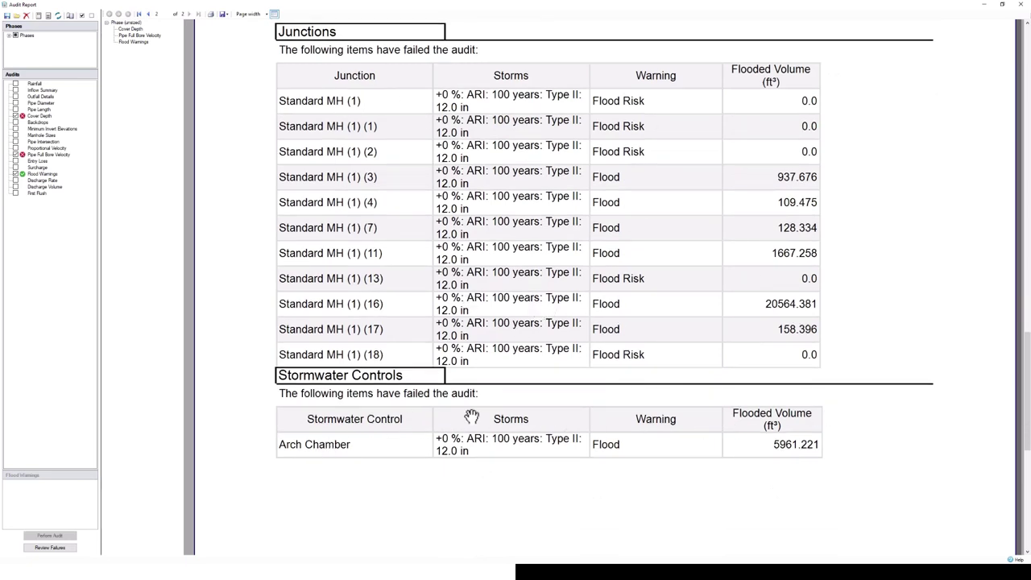
scroll(460, 394, "up", 8)
scroll(459, 388, "up", 20)
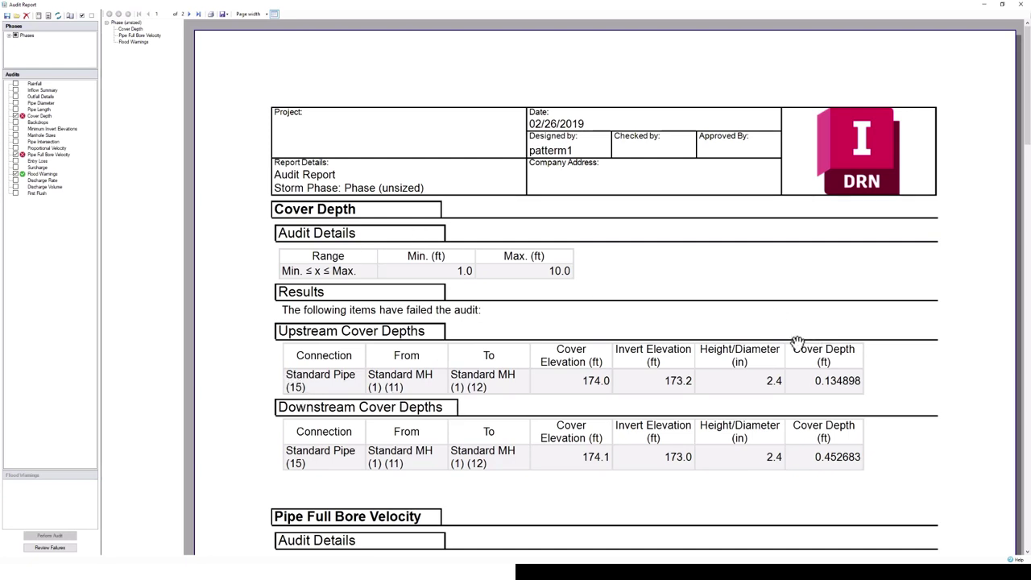
From the Cover Depth failure, lower Standard Pipe (15)'s upstream and downstream inverts to 172 and 171 ft.
left_click(66, 551)
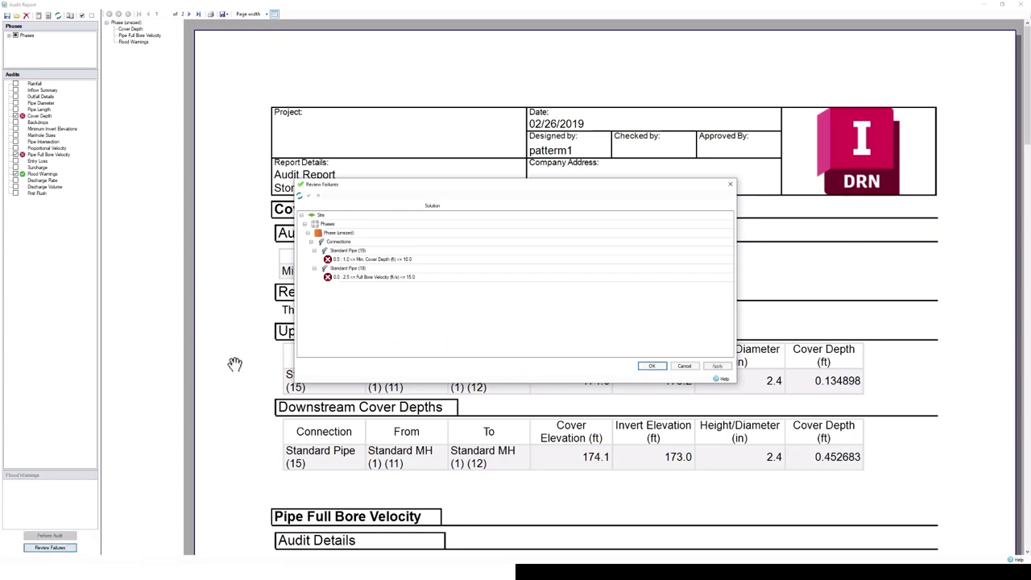
double_click(372, 262)
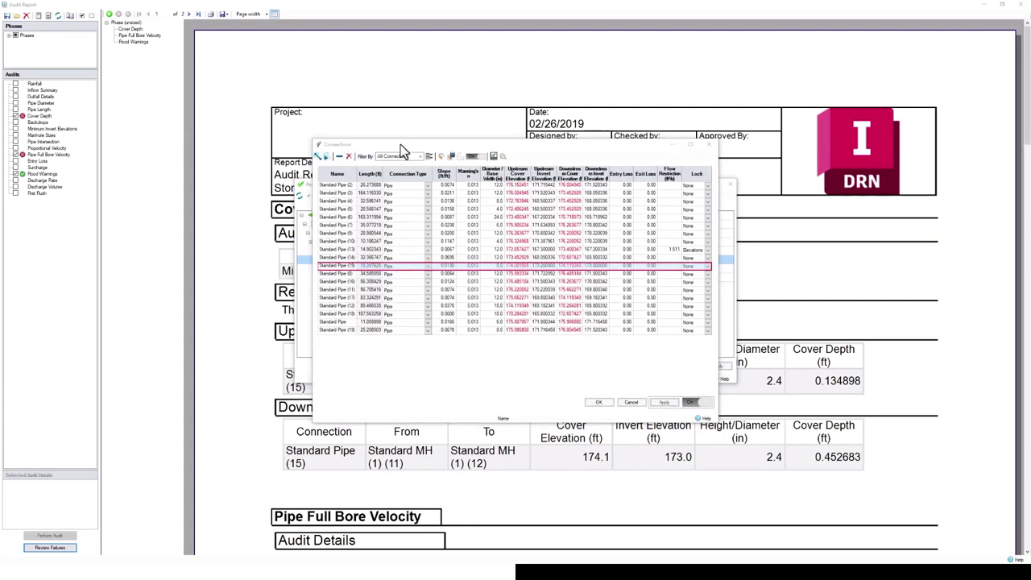
left_click_drag(401, 145, 504, 140)
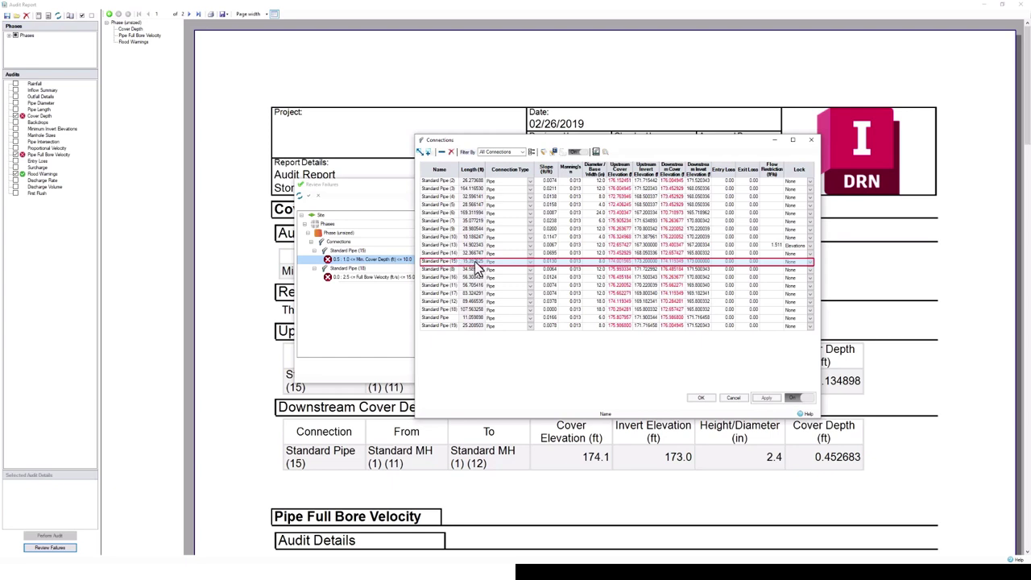
left_click(644, 262)
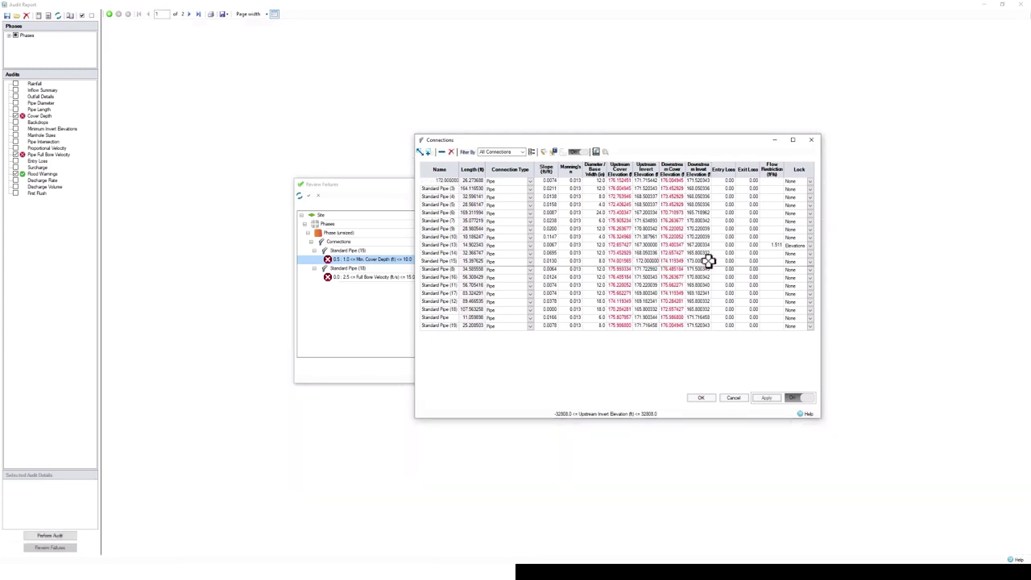
left_click(707, 261)
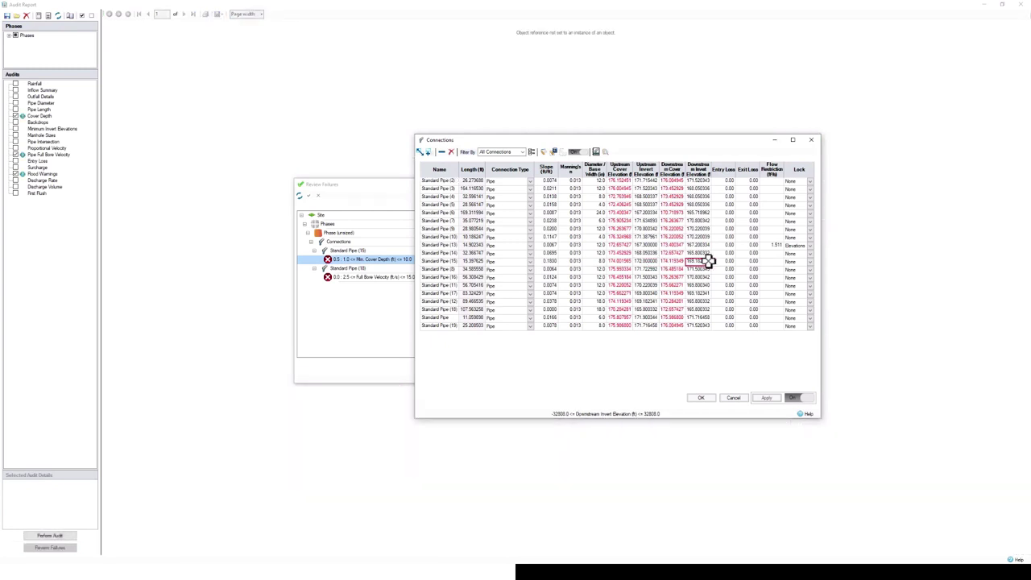
type("171.000000")
left_click(706, 400)
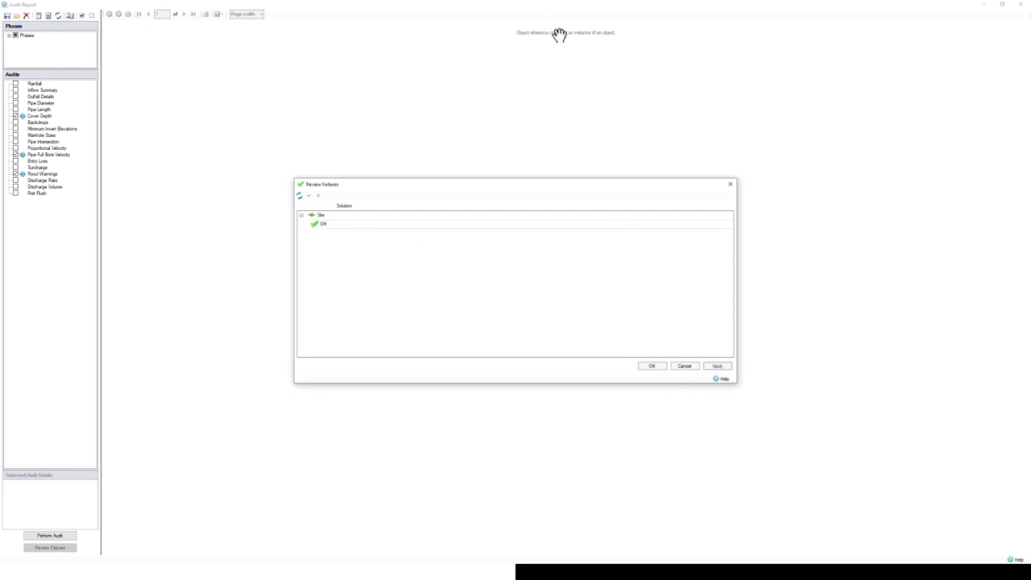
Rerun the analysis and audit so Cover Depth now passes for all items.
left_click(660, 366)
left_click(53, 536)
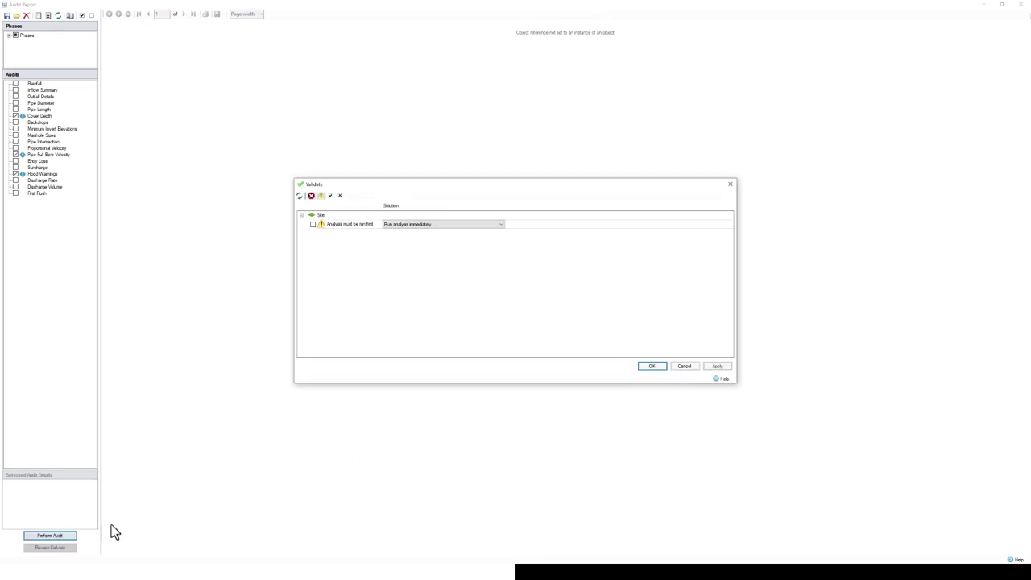
left_click(313, 224)
left_click(650, 366)
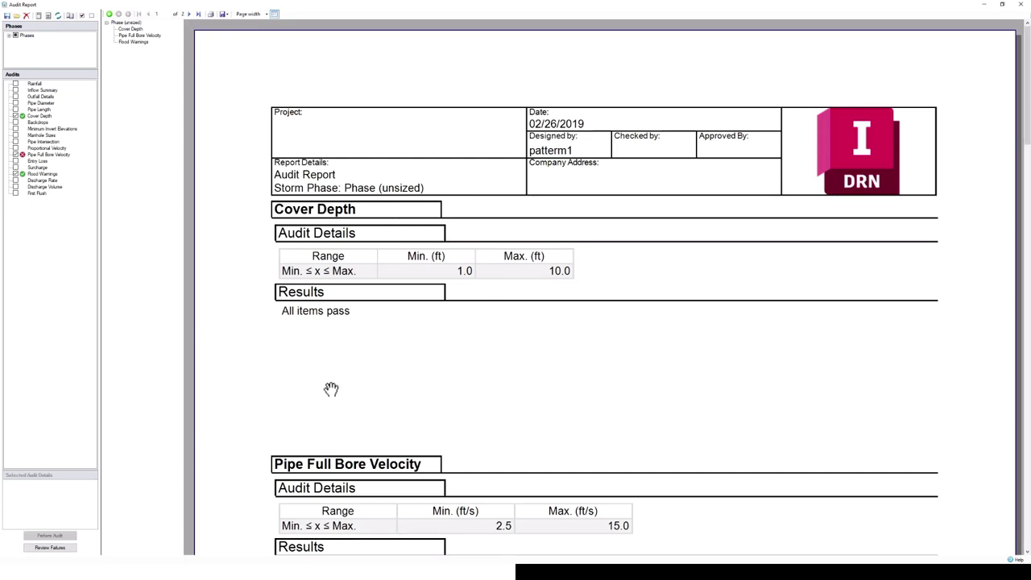
From the full bore velocity failure, set Standard Pipe (18)'s upstream invert elevation to 166 ft.
scroll(565, 226, "down", 3)
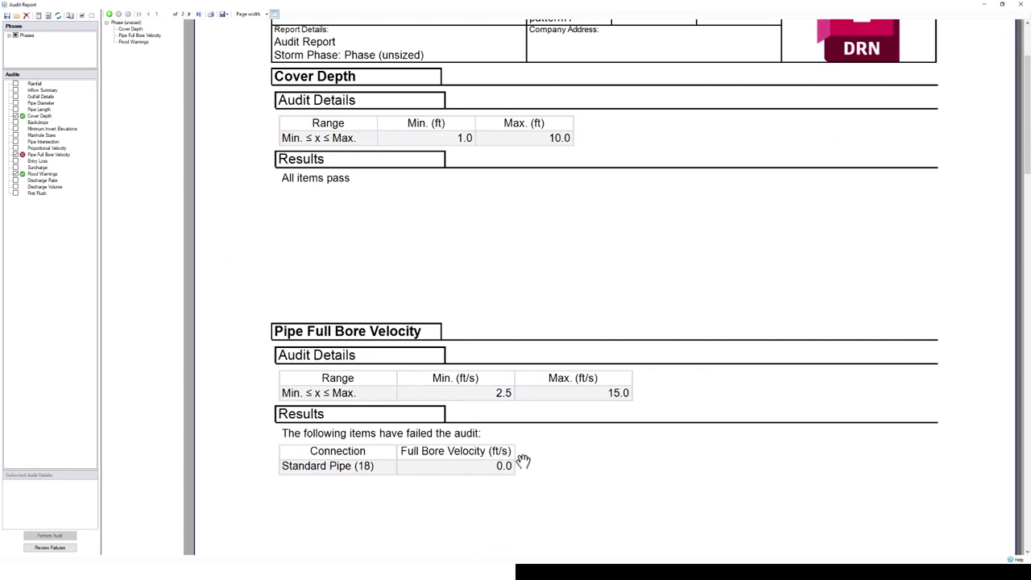
left_click(60, 548)
left_click(364, 262)
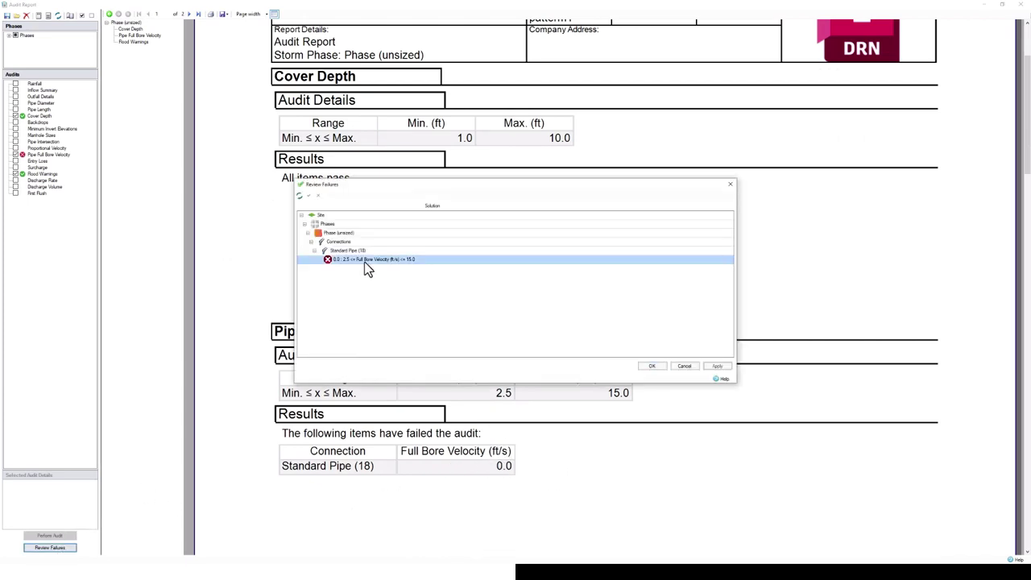
double_click(364, 262)
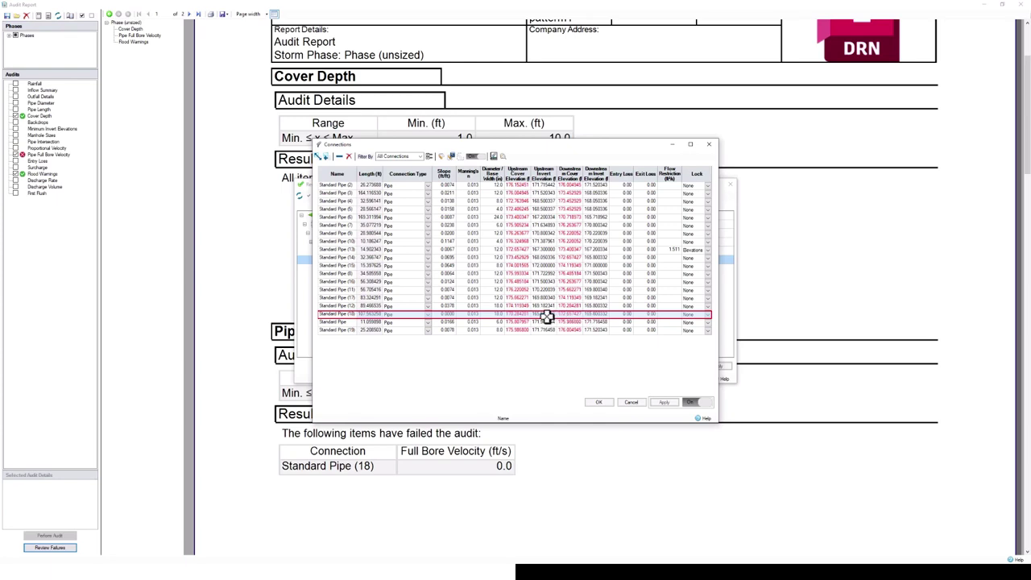
left_click(544, 315)
key("BackSpace")
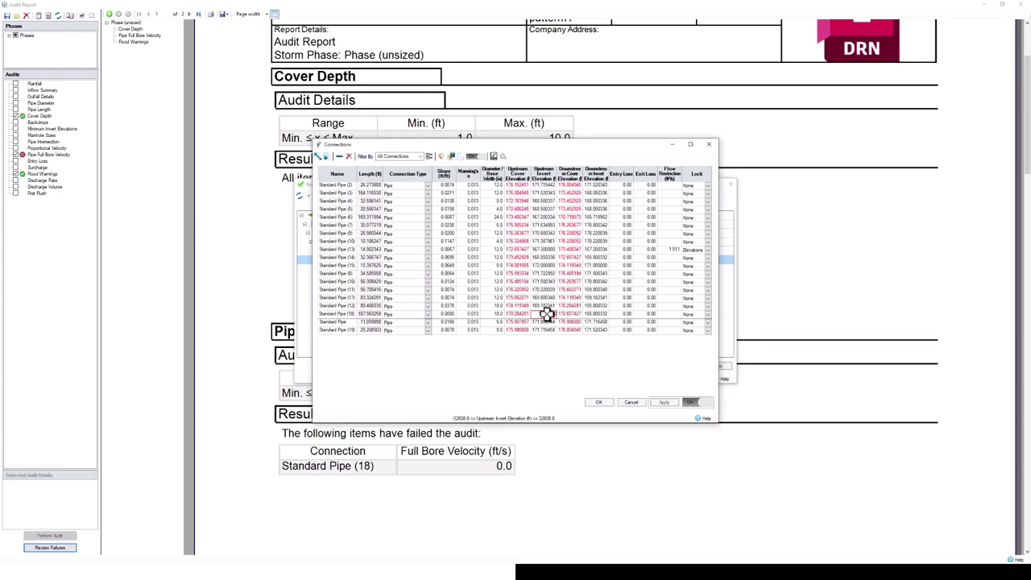
type("166")
left_click(598, 403)
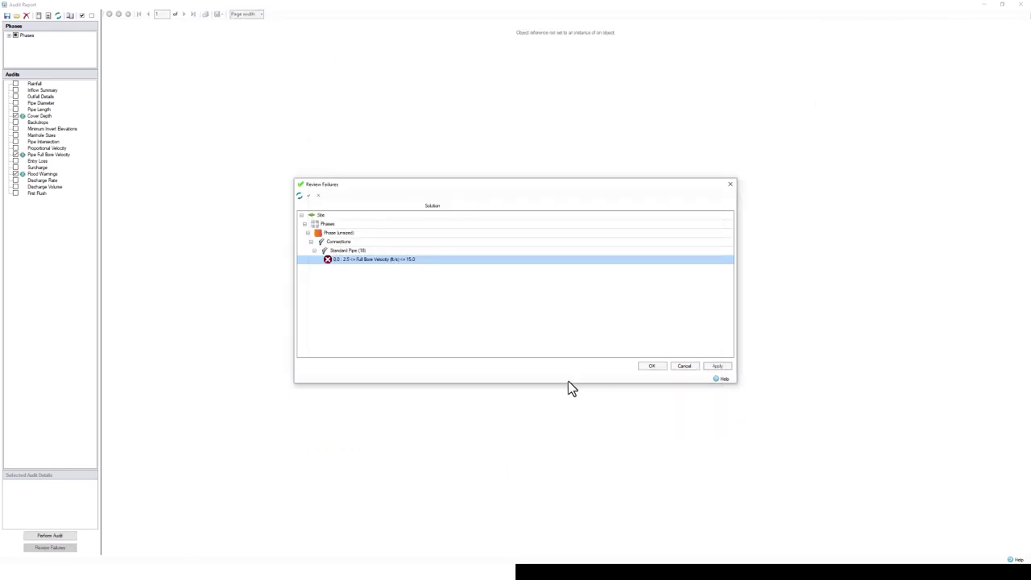
Refresh the failures, rerun analysis and audit, and scroll the report to the Flood Warnings junction results.
left_click(300, 196)
left_click(651, 367)
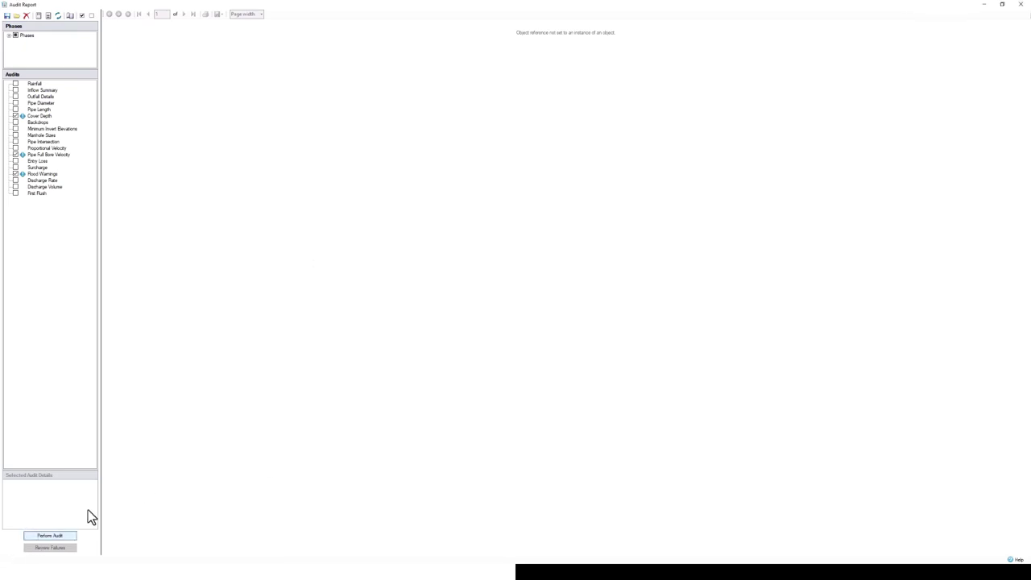
left_click(314, 224)
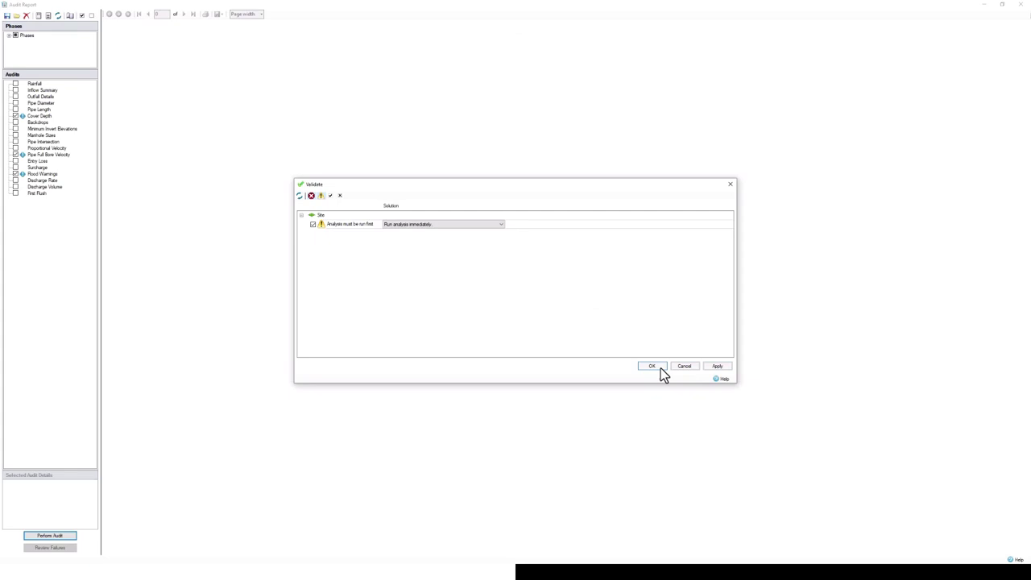
left_click(661, 368)
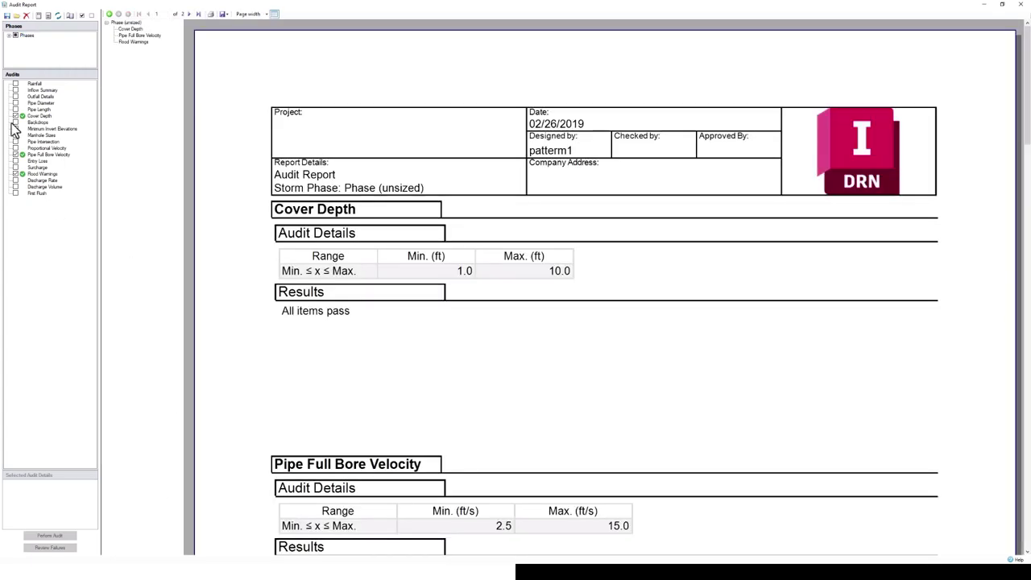
scroll(447, 387, "down", 1)
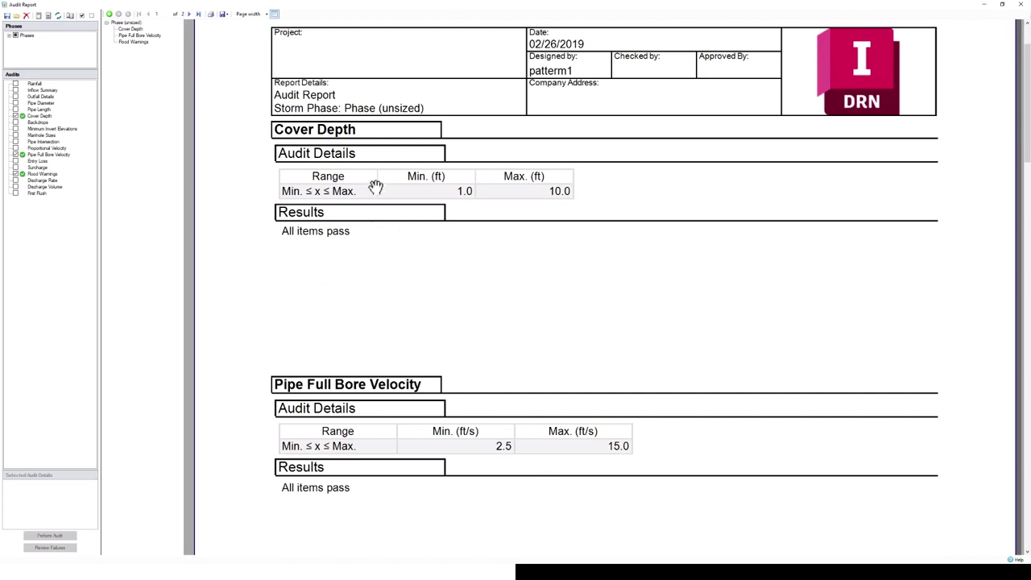
scroll(414, 227, "down", 5)
scroll(414, 226, "down", 10)
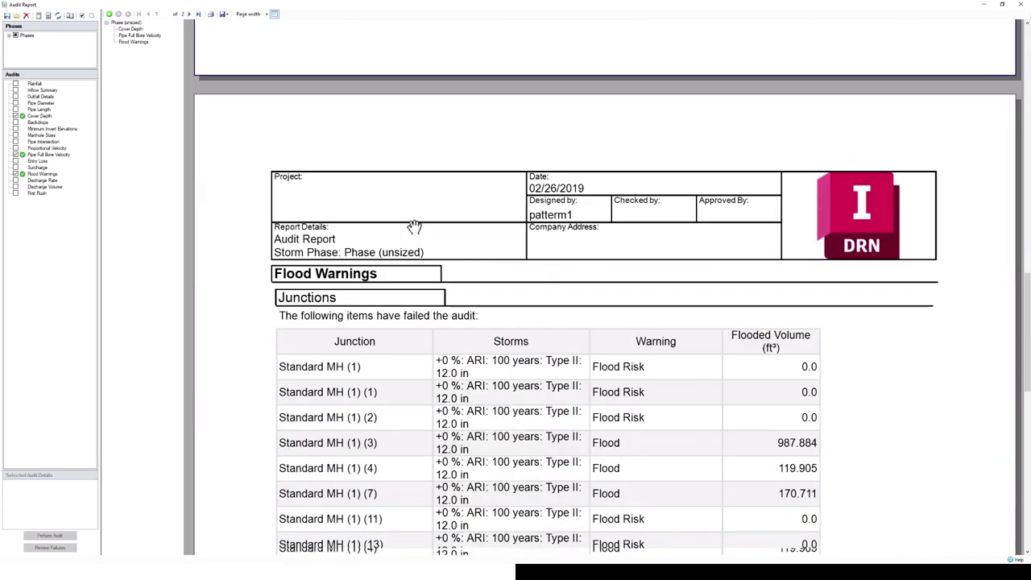
scroll(830, 386, "down", 1)
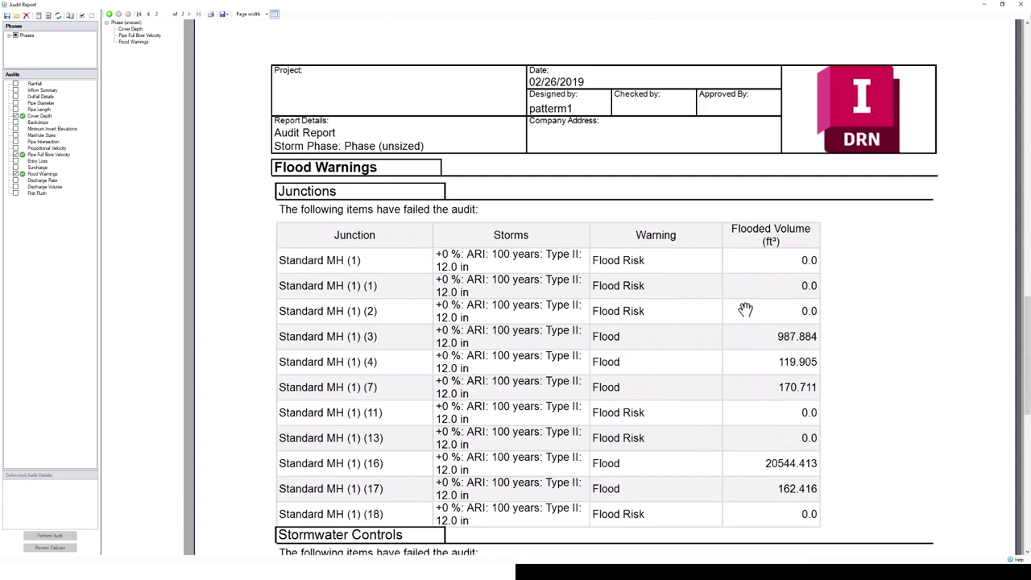
scroll(736, 297, "up", 12)
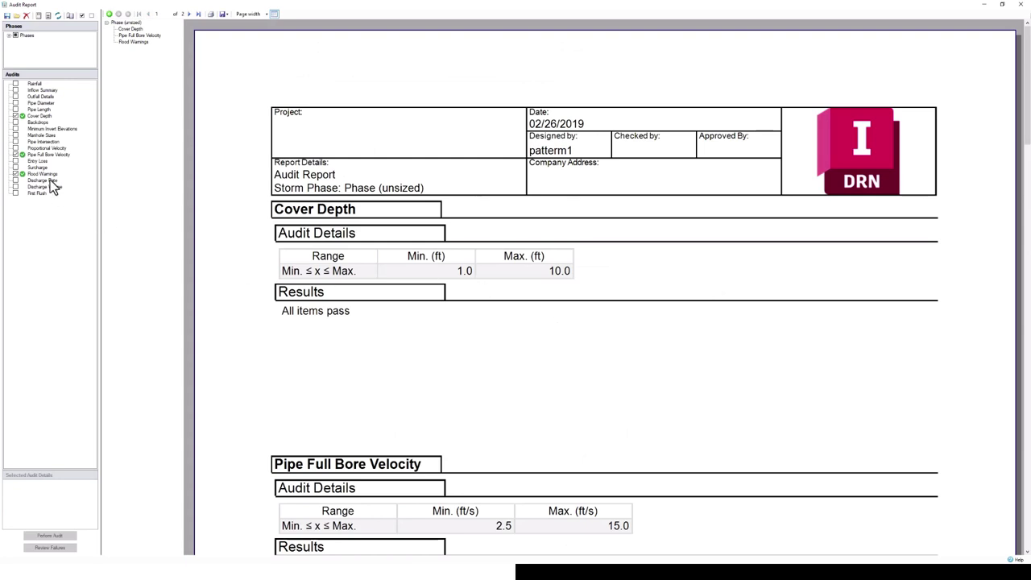
Add the Pipe Diameter check with a 6 in minimum and range 'Min. ≤ x'.
left_click(40, 104)
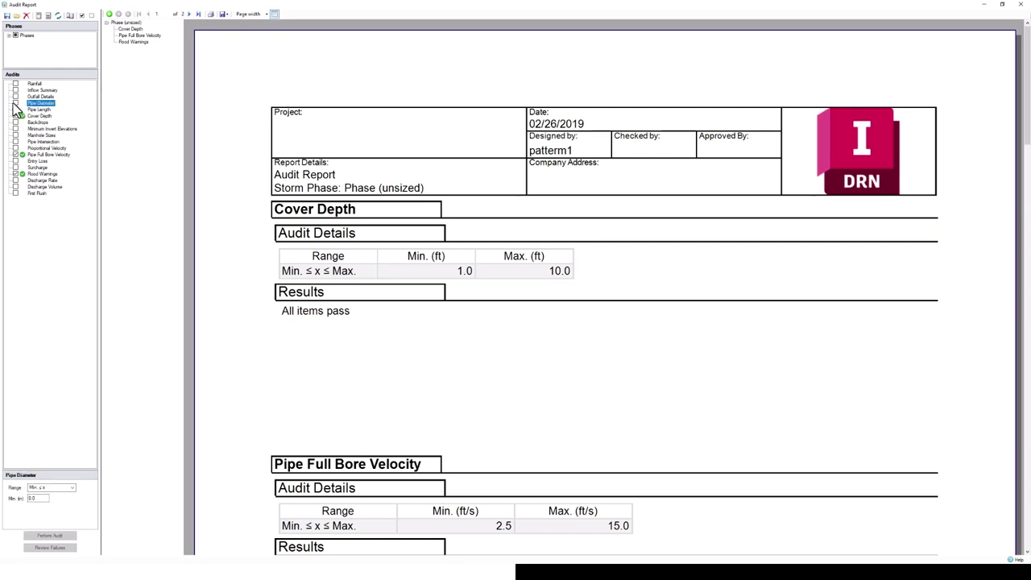
left_click(47, 499)
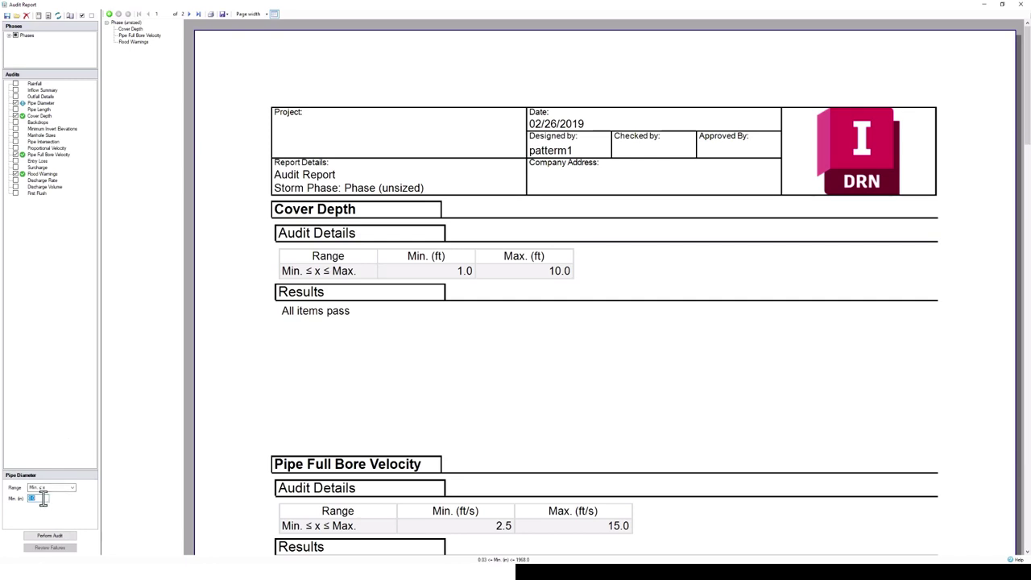
type("6")
left_click(49, 490)
left_click(48, 492)
Save the audit requirements, opening Save As on the tutorial folder and starting the file name.
left_click(8, 16)
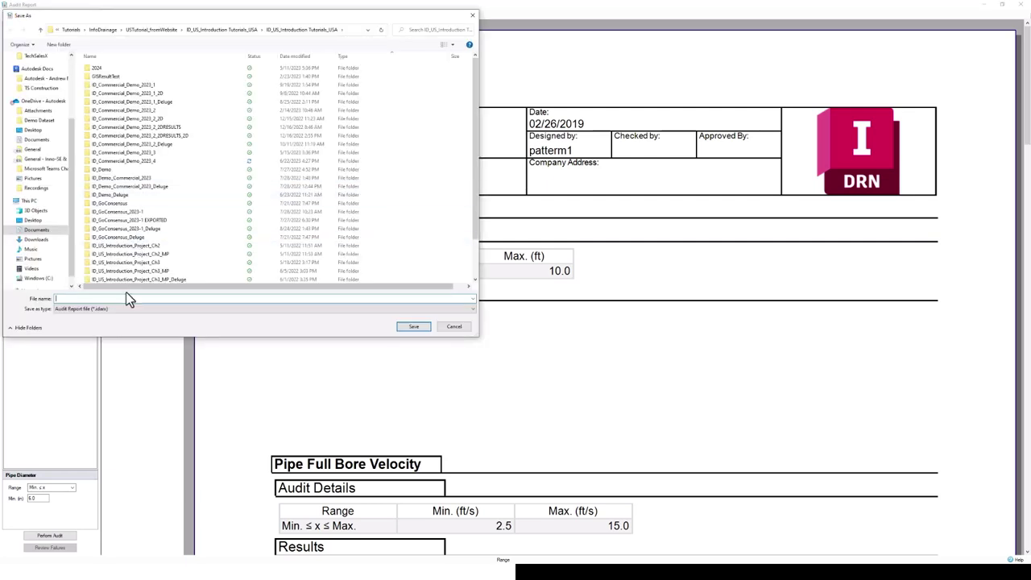
scroll(125, 271, "down", 3)
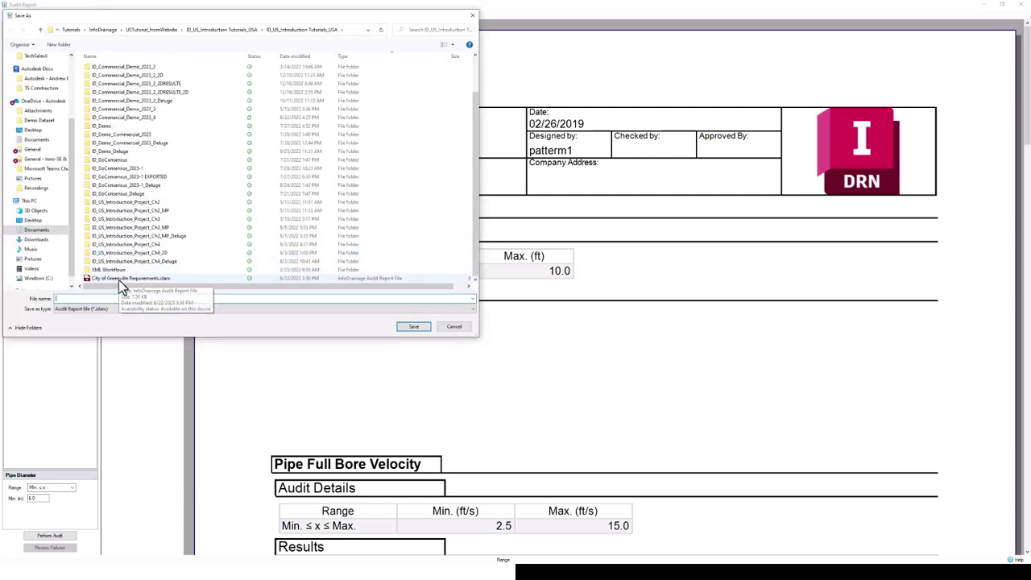
left_click(115, 299)
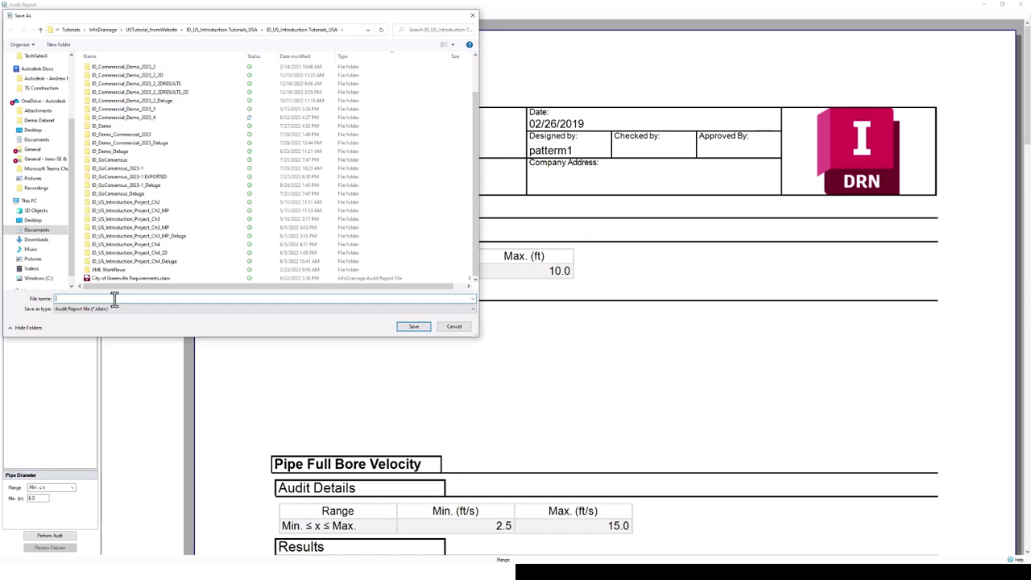